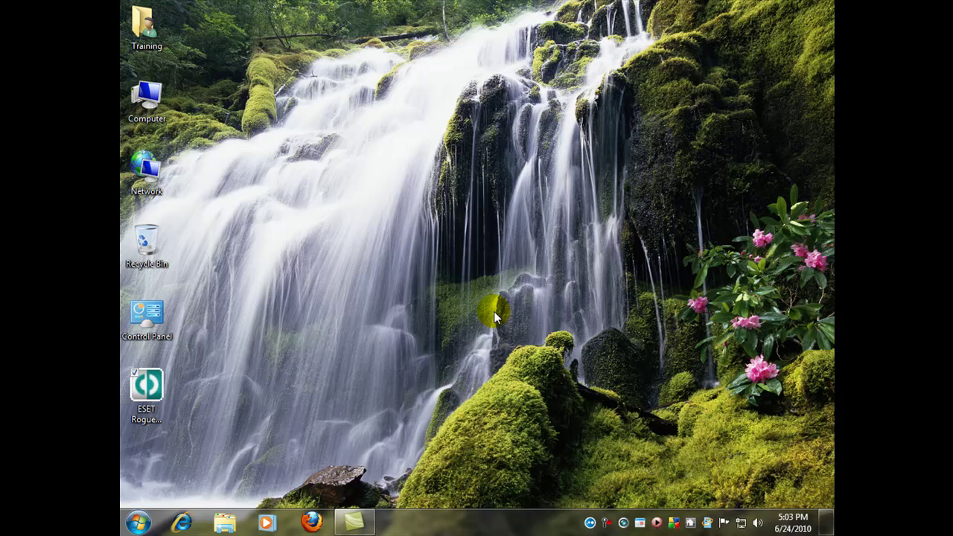
# Open the ESET Knowledgebase shortcut from the ESET RogueAV Cleaner folder in a maximized browser
pyautogui.doubleClick(149, 383)
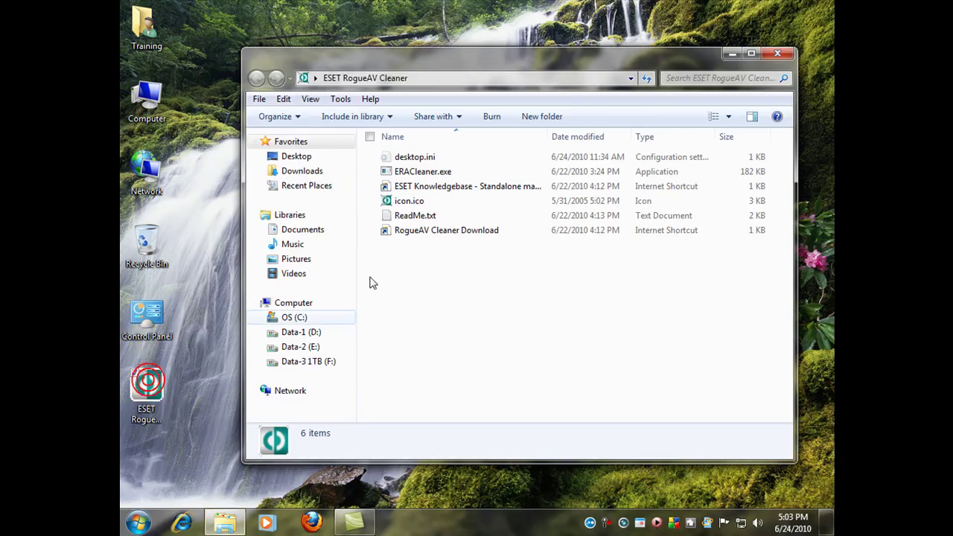
pyautogui.moveTo(399, 63); pyautogui.dragTo(439, 60)
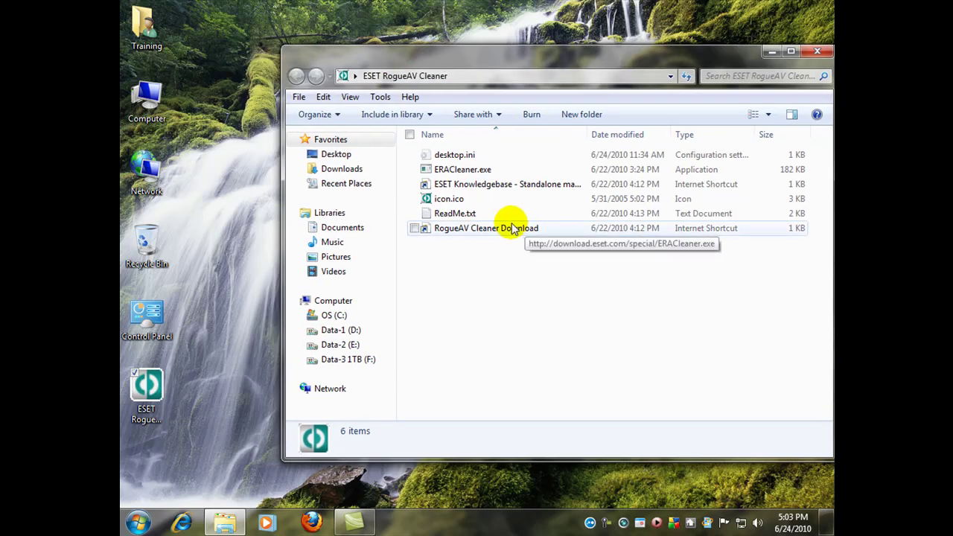
pyautogui.click(461, 186)
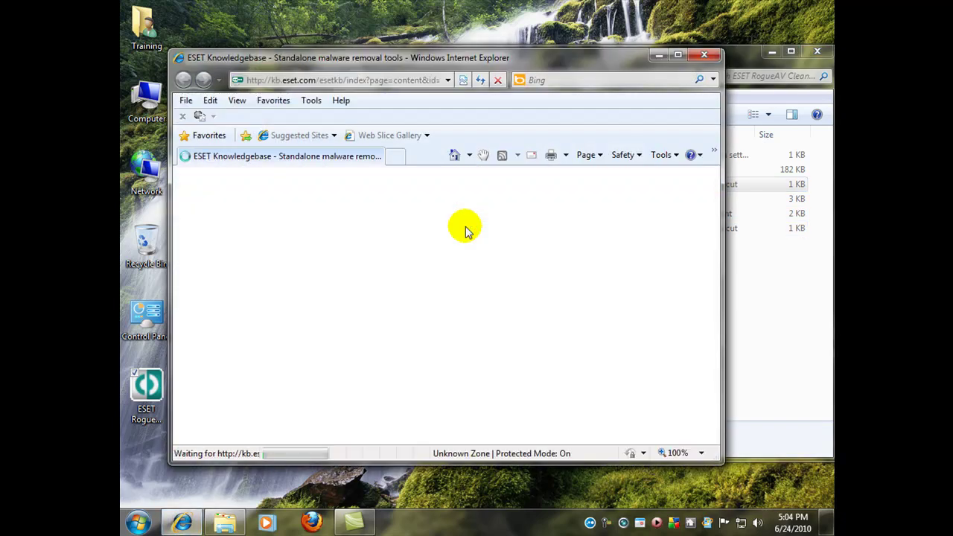
pyautogui.click(677, 55)
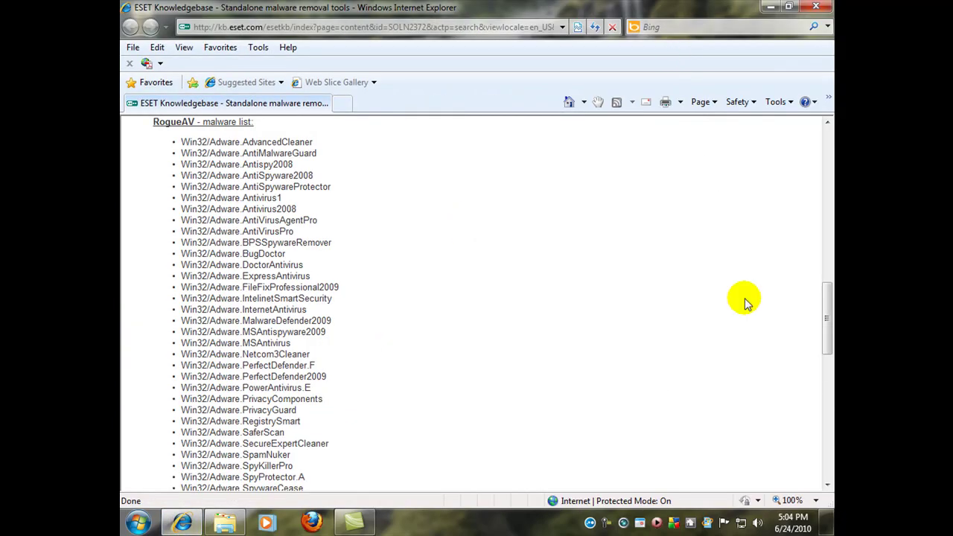
# Scroll the Standalone malware removal tools article down to the RogueAV Cleaner download row
pyautogui.moveTo(828, 316); pyautogui.dragTo(824, 164)
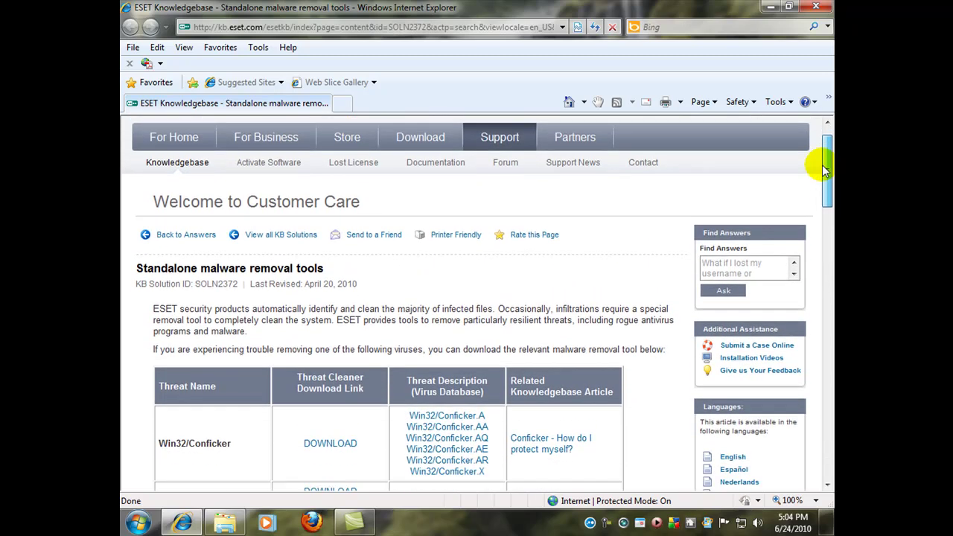
pyautogui.moveTo(824, 157); pyautogui.dragTo(825, 175)
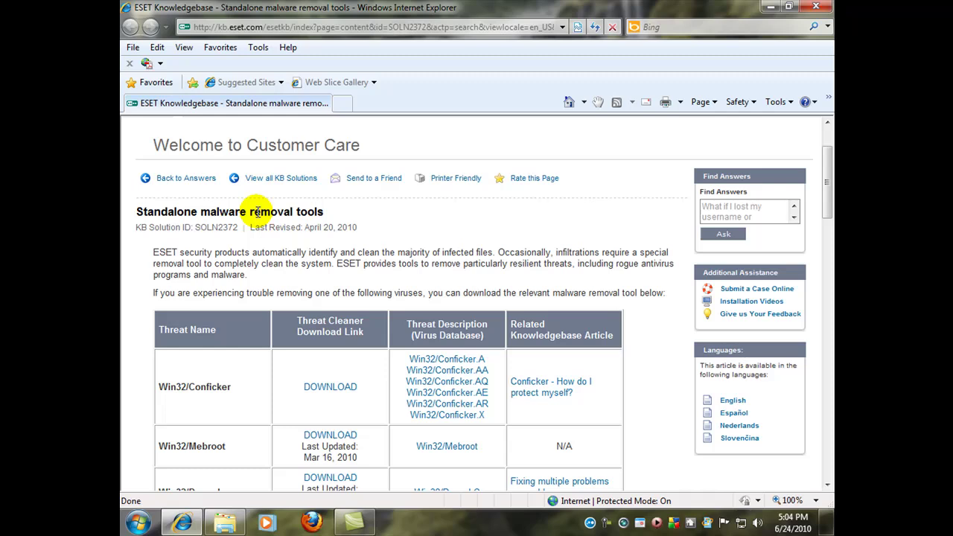
pyautogui.scroll(-2, 356, 274)
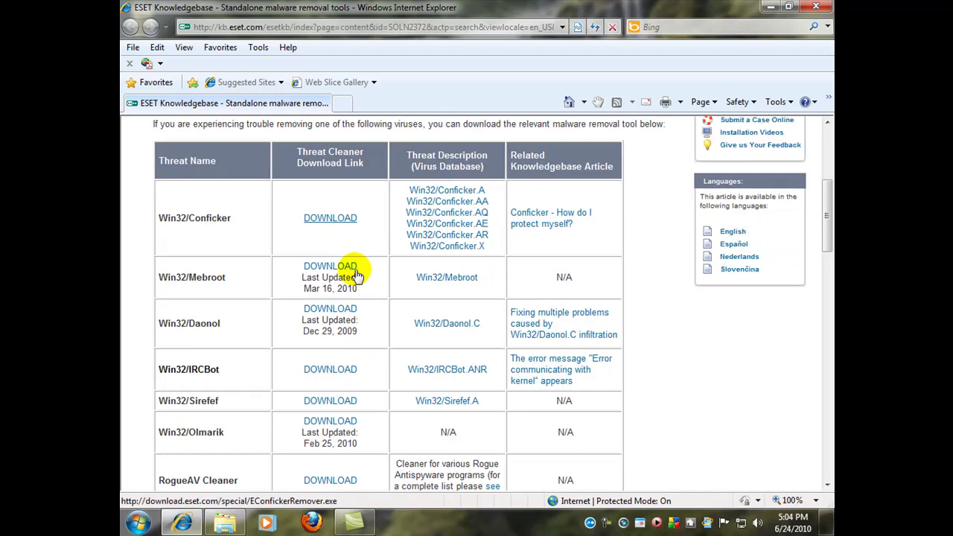
pyautogui.scroll(-1, 350, 279)
pyautogui.scroll(-1, 348, 276)
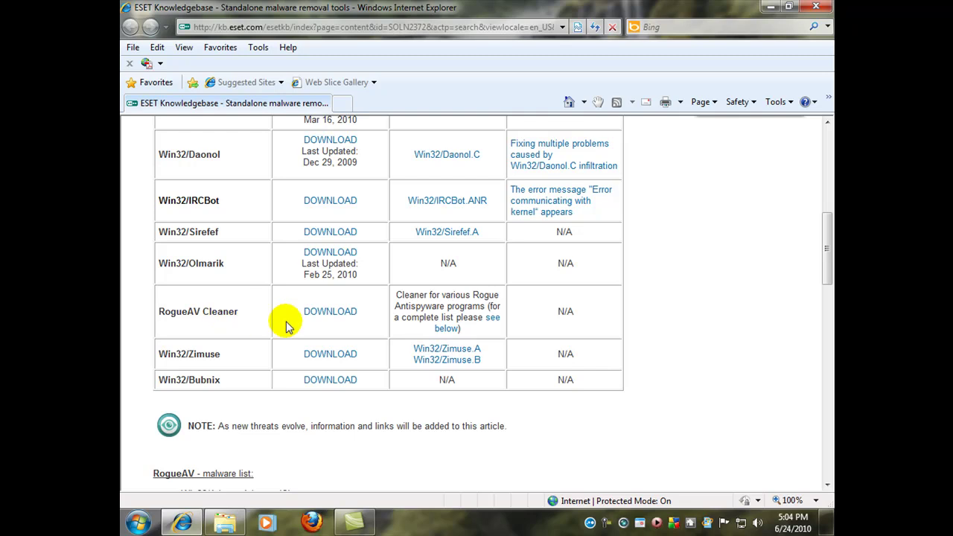
# Download the RogueAV Cleaner's ERACleaner.exe (181 KB) to the Desktop and close the completion notice
pyautogui.click(320, 313)
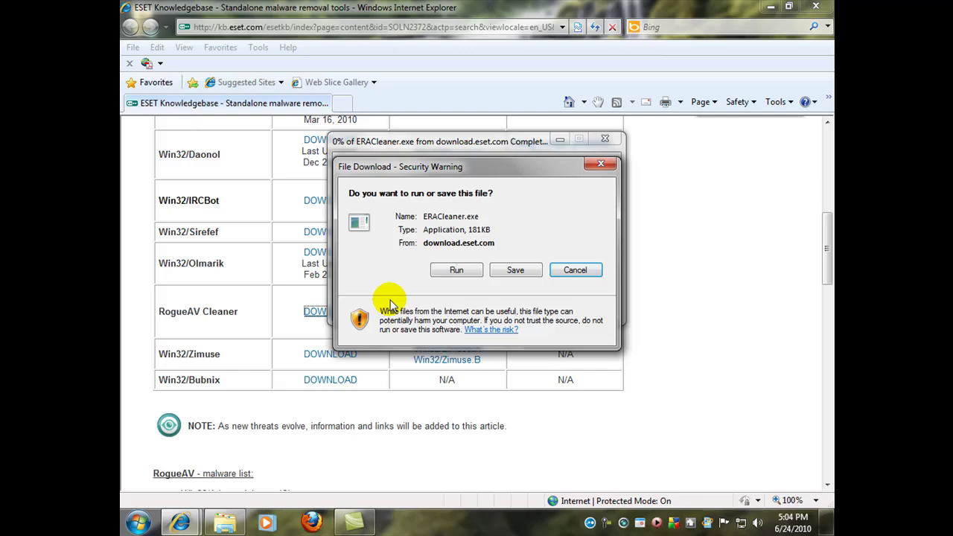
pyautogui.click(512, 270)
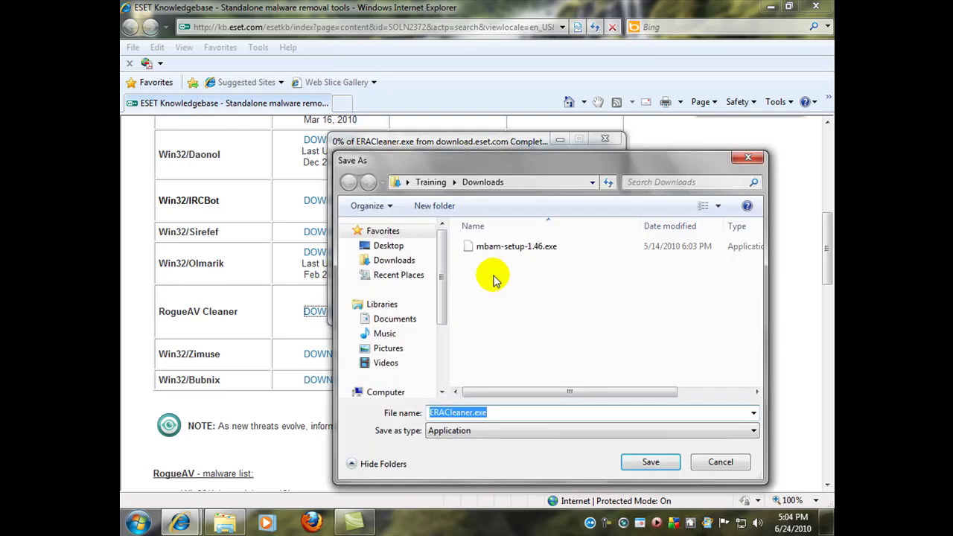
pyautogui.click(389, 246)
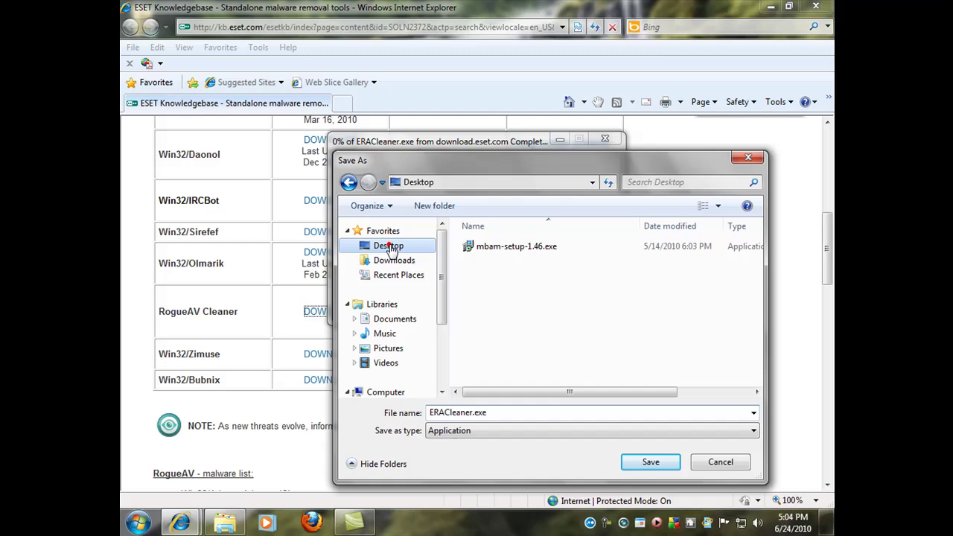
pyautogui.click(648, 462)
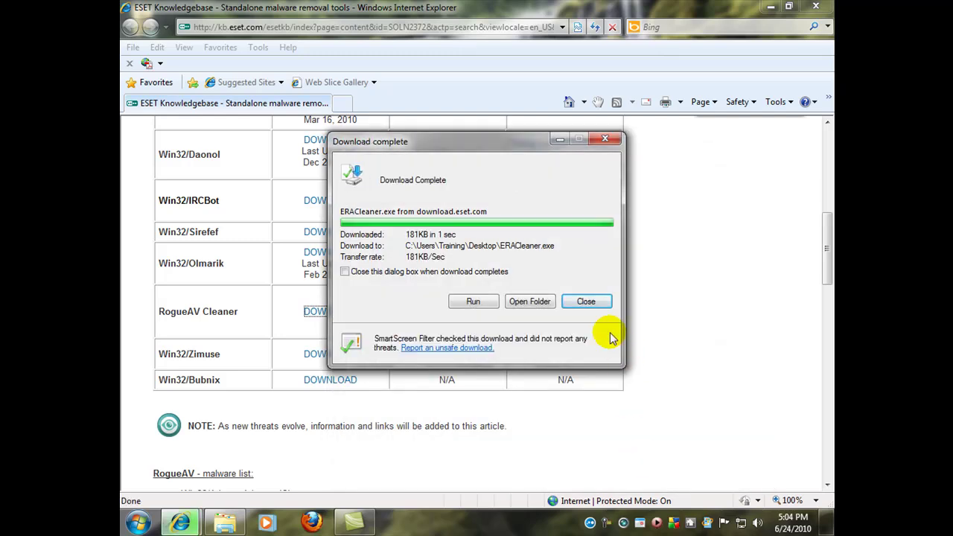
pyautogui.click(585, 301)
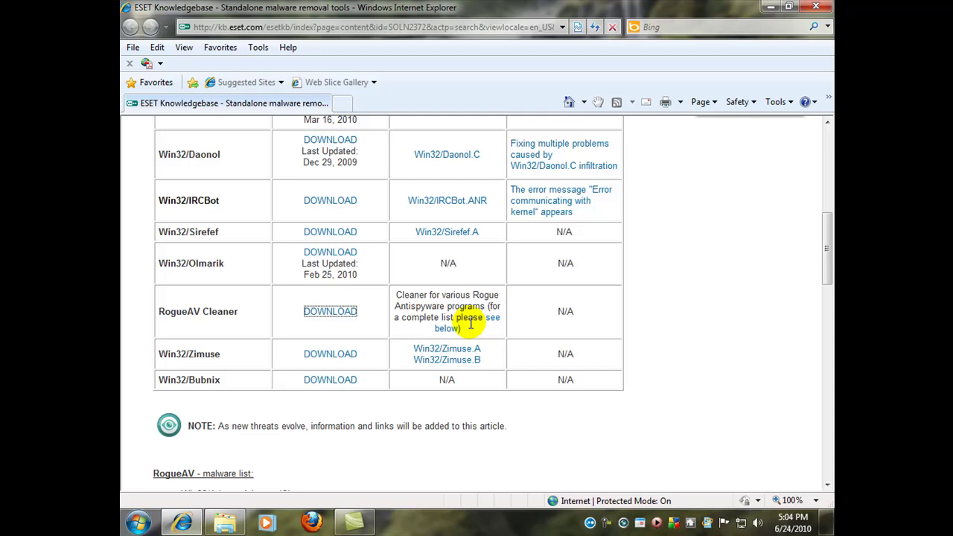
# Follow the 'see below' link and scroll the Win32/Adware list down to WinFixer.AB
pyautogui.click(491, 320)
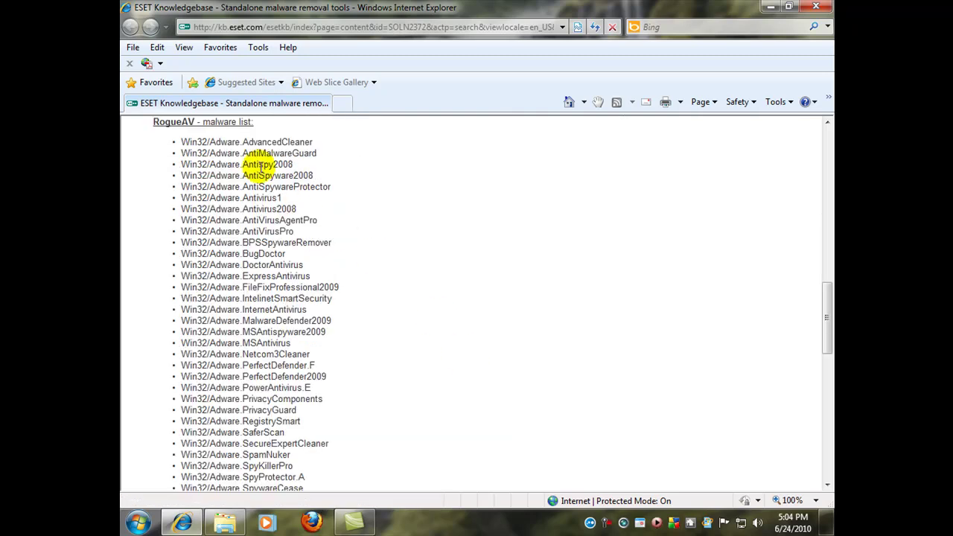
pyautogui.scroll(-2, 223, 245)
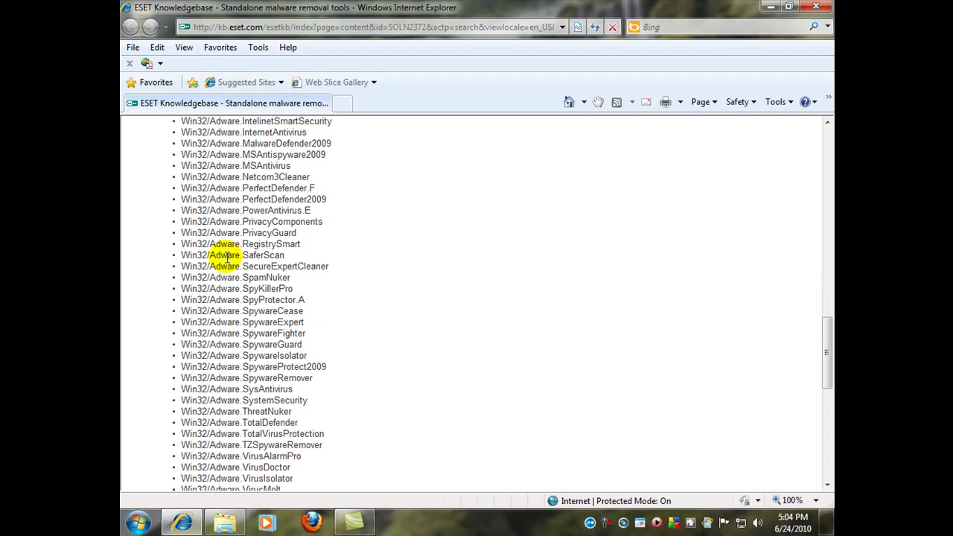
pyautogui.scroll(-1, 227, 287)
pyautogui.scroll(-2, 230, 291)
pyautogui.scroll(3, 231, 291)
pyautogui.scroll(3, 231, 291)
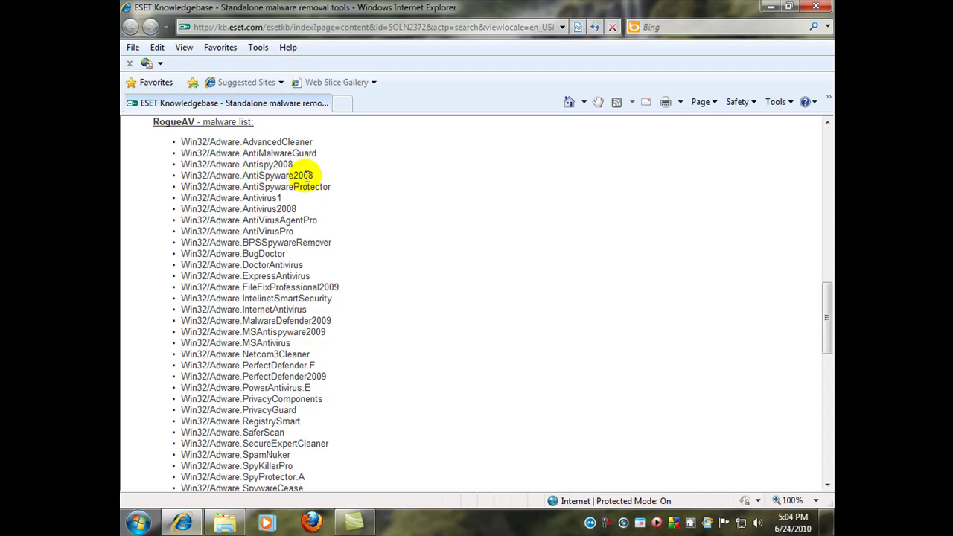
pyautogui.scroll(-1, 309, 265)
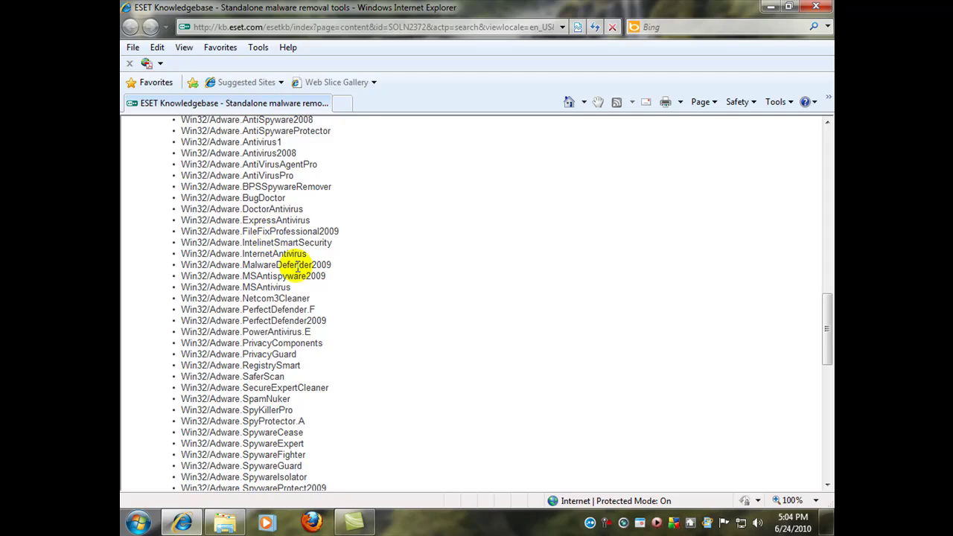
pyautogui.scroll(-3, 283, 315)
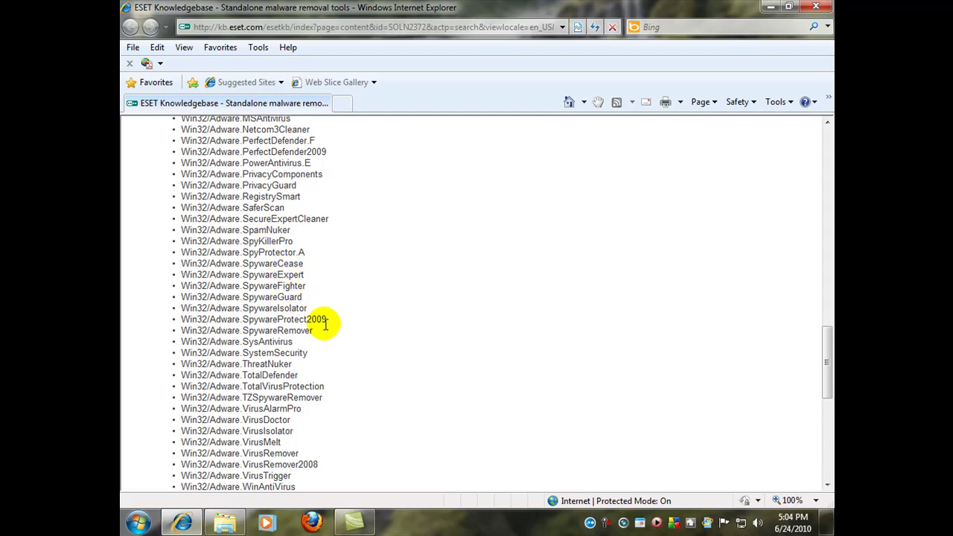
pyautogui.scroll(-1, 325, 324)
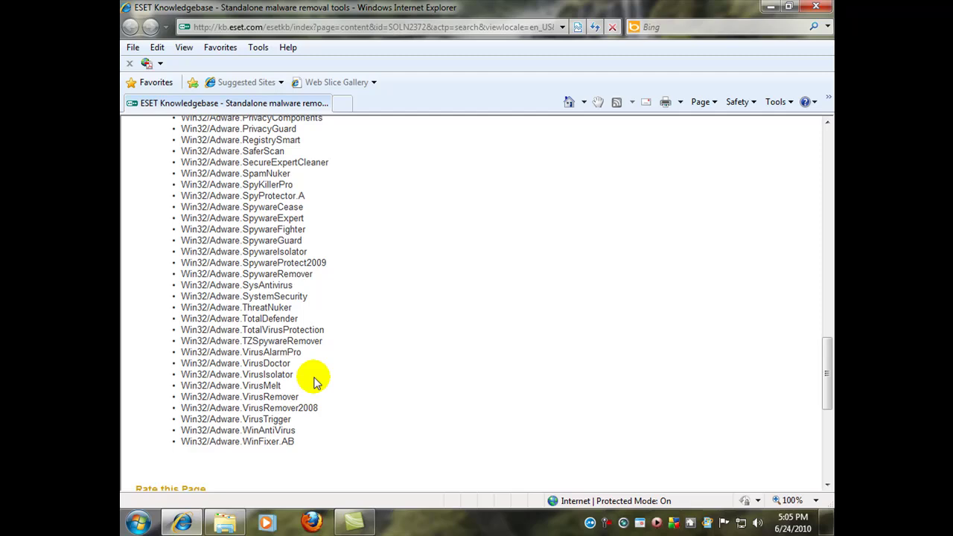
# Close Internet Explorer and the ESET RogueAV Cleaner folder window
pyautogui.click(817, 8)
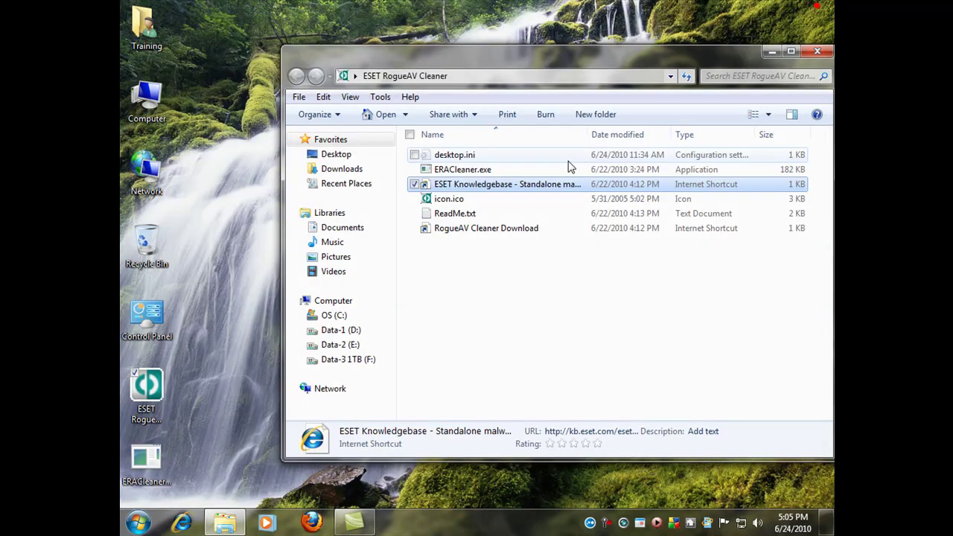
pyautogui.click(817, 52)
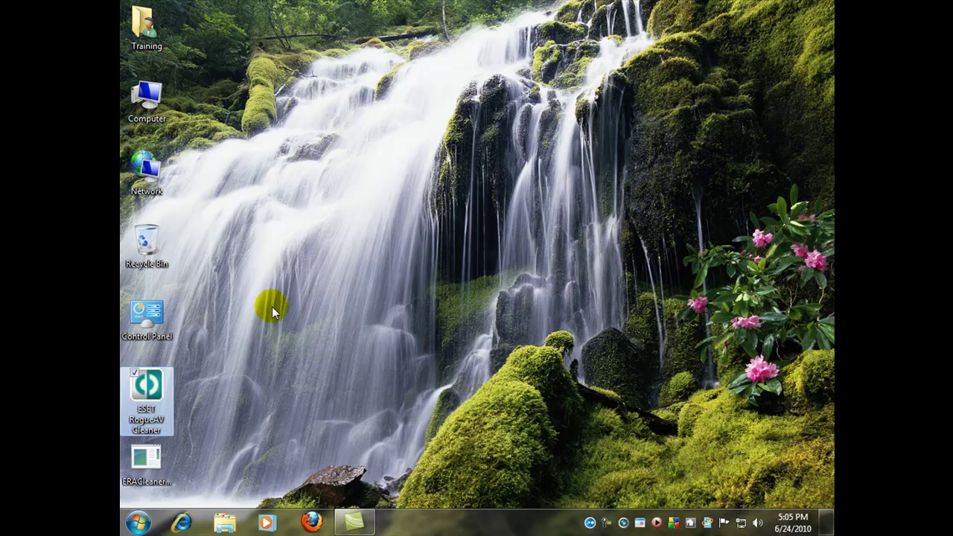
# Move ERACleaner.exe to mid-desktop, run its scan, and dismiss the 'Done, nothing found' result
pyautogui.moveTo(145, 457); pyautogui.dragTo(310, 313)
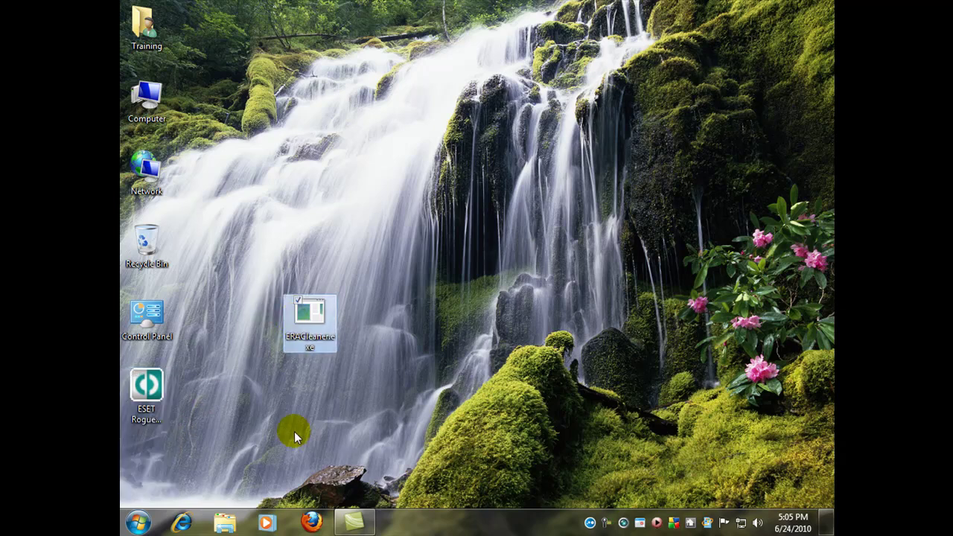
pyautogui.doubleClick(309, 320)
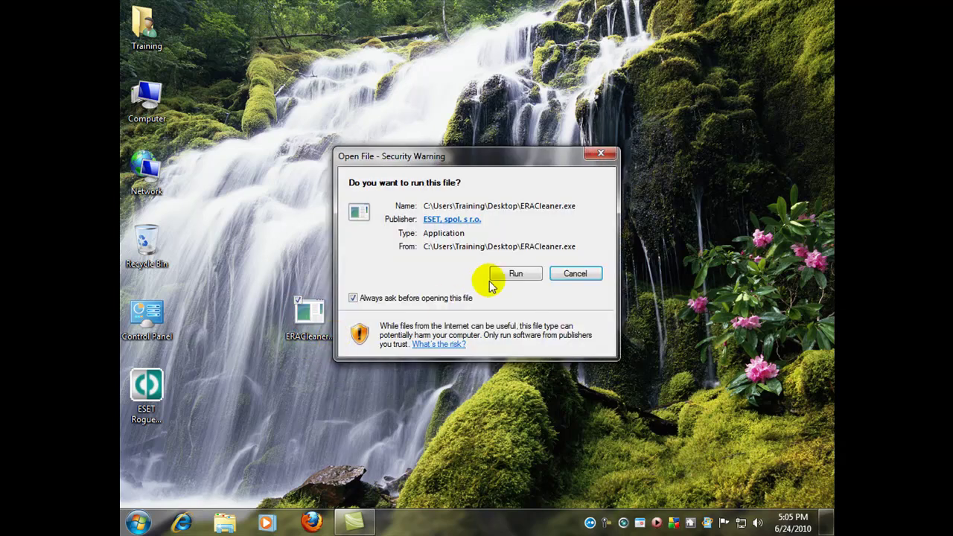
pyautogui.click(514, 274)
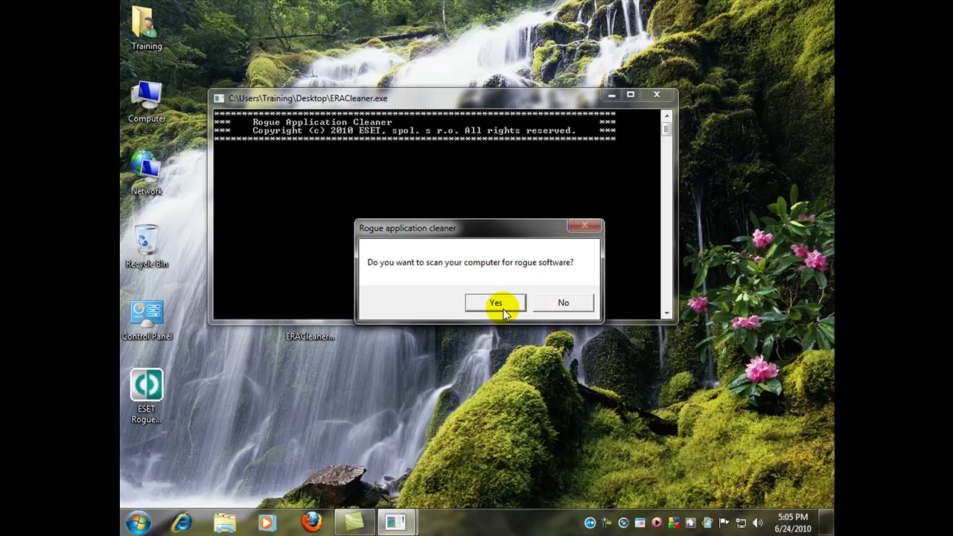
pyautogui.click(499, 303)
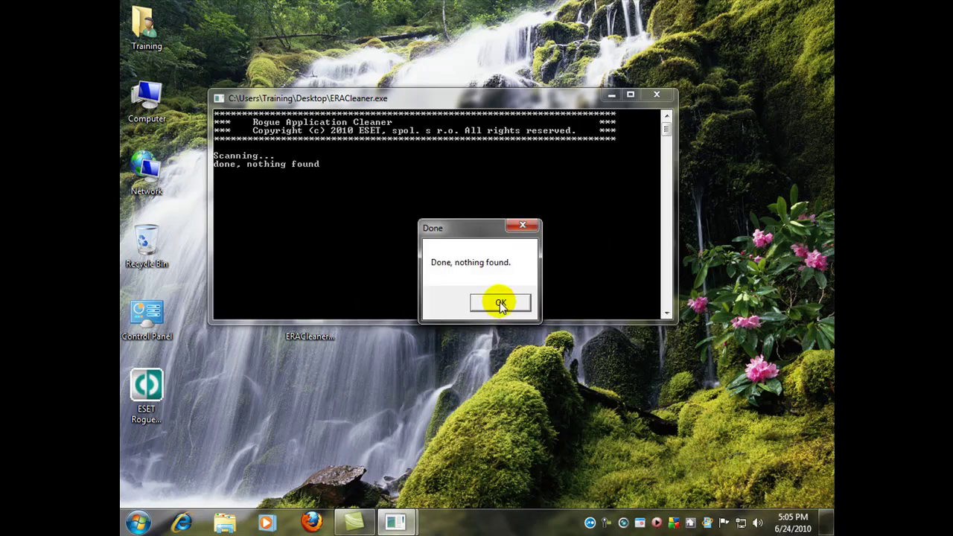
pyautogui.click(499, 303)
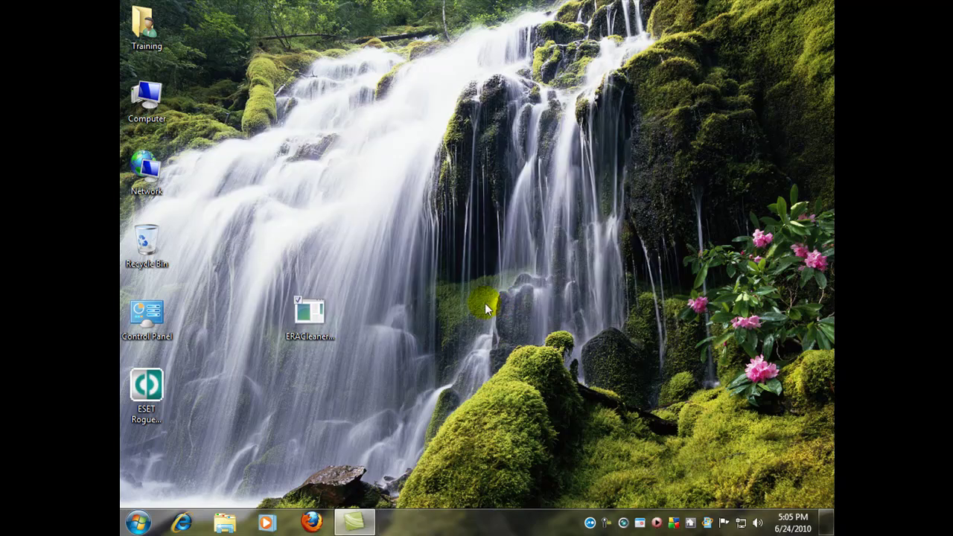